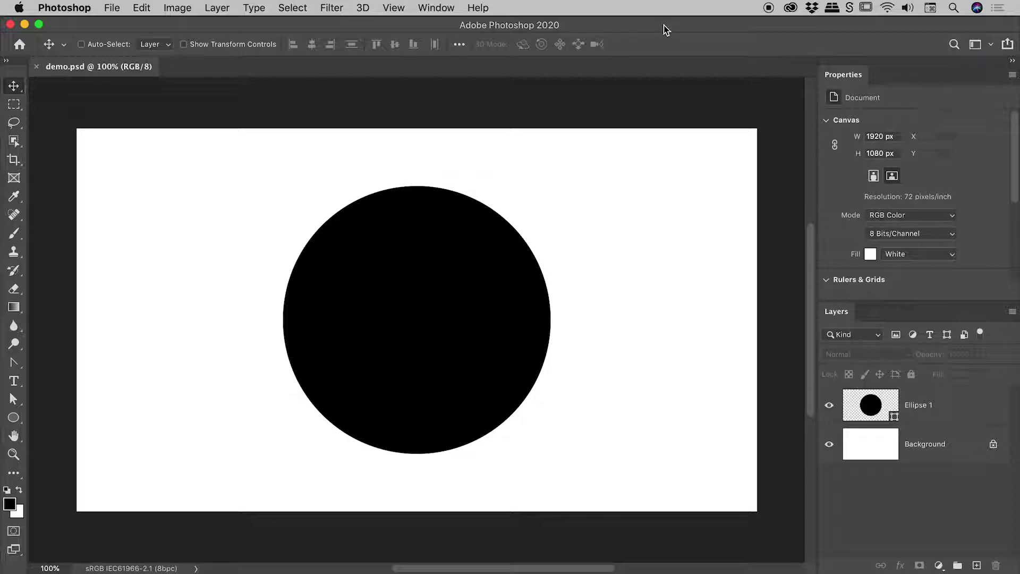
- Duplicate the Ellipse 1 layer and give the copy a bright red (ff0000) fill
left_click(940, 406)
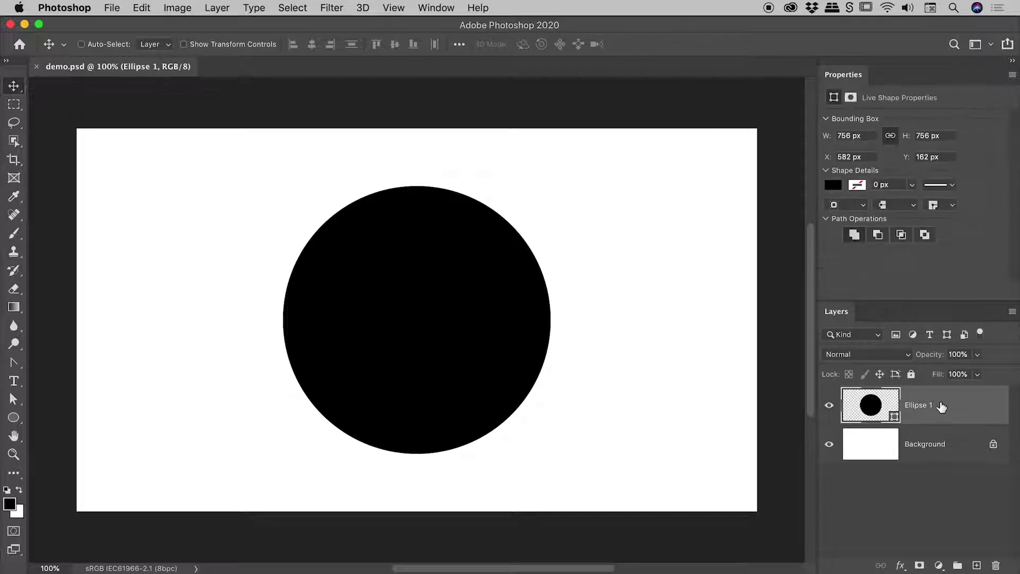
key("super+j")
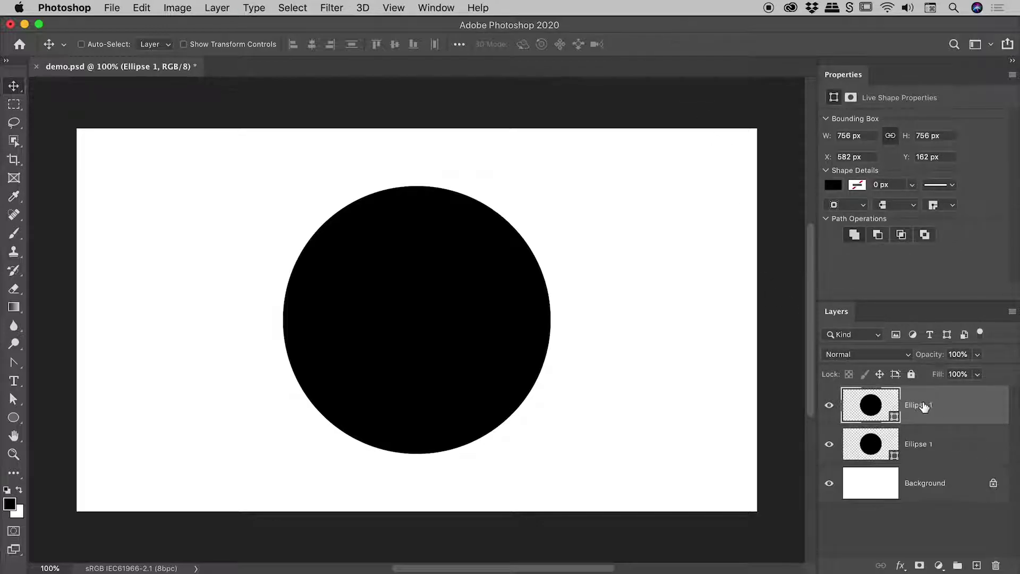
double_click(872, 405)
left_click(460, 233)
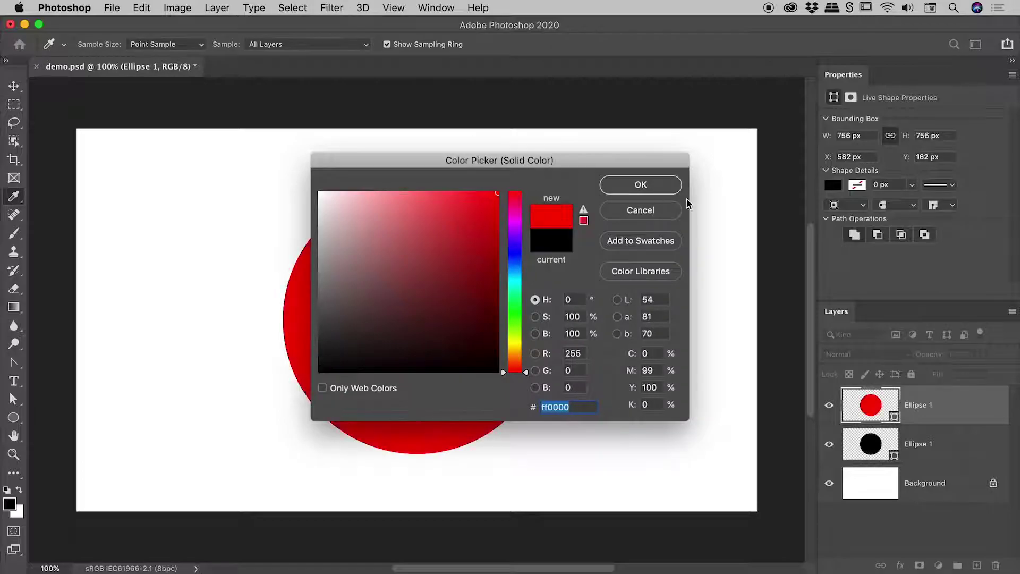
left_click(662, 185)
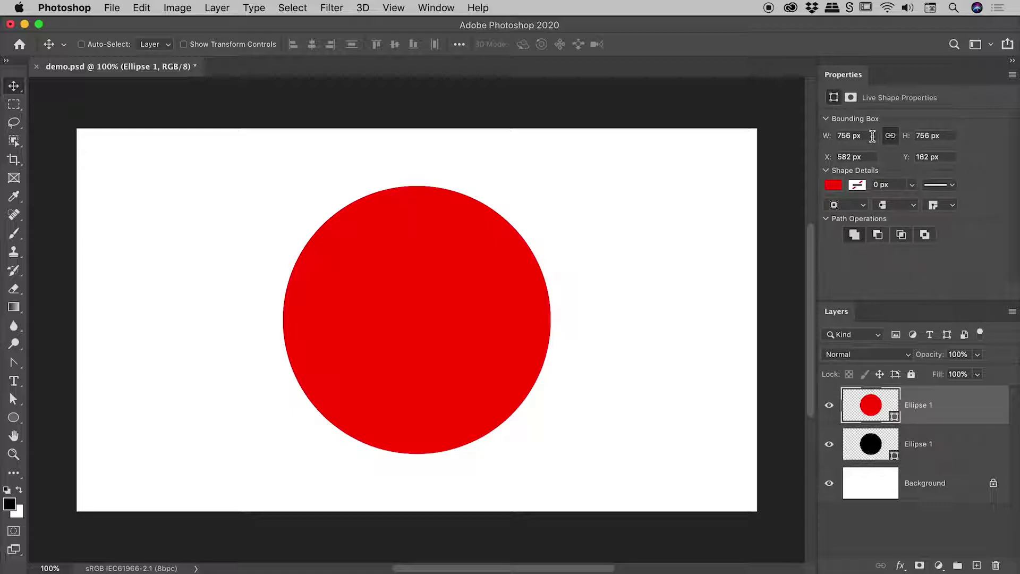
- Halve the red circle's width from 756 to 378 px with /2, then center it on the black circle
left_click(873, 136)
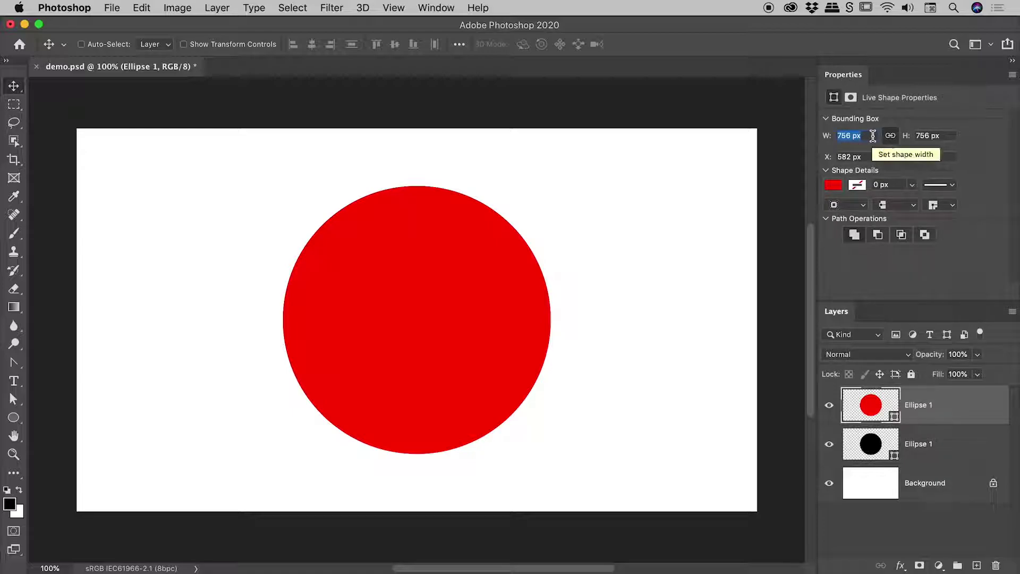
left_click(873, 136)
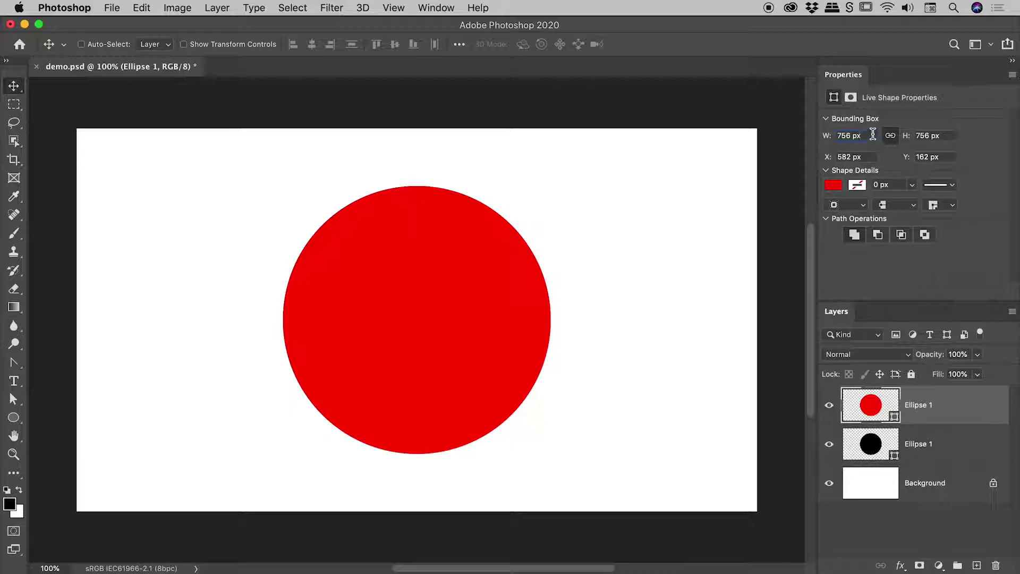
type("/2")
key("Return")
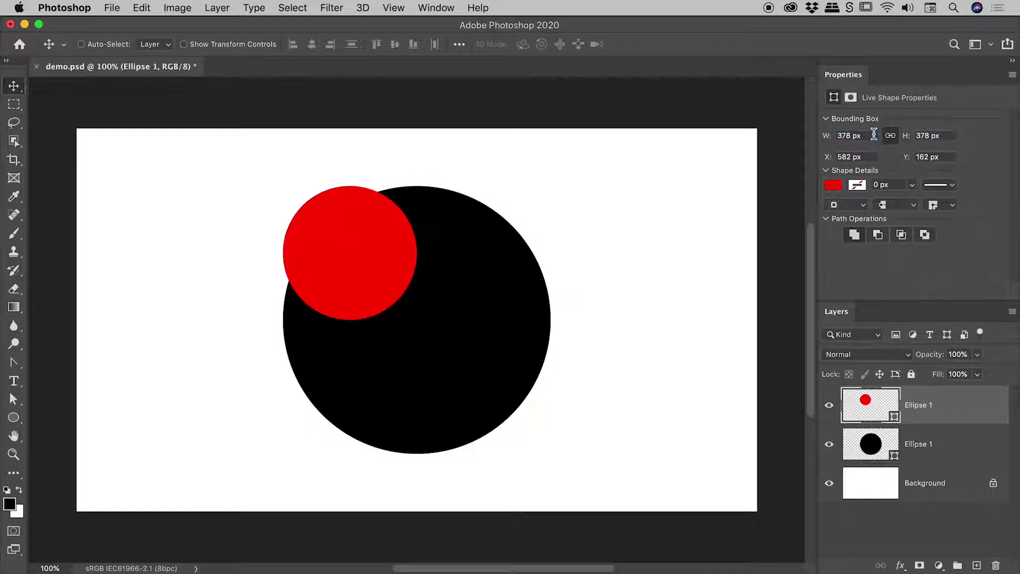
left_click_drag(371, 262, 438, 327)
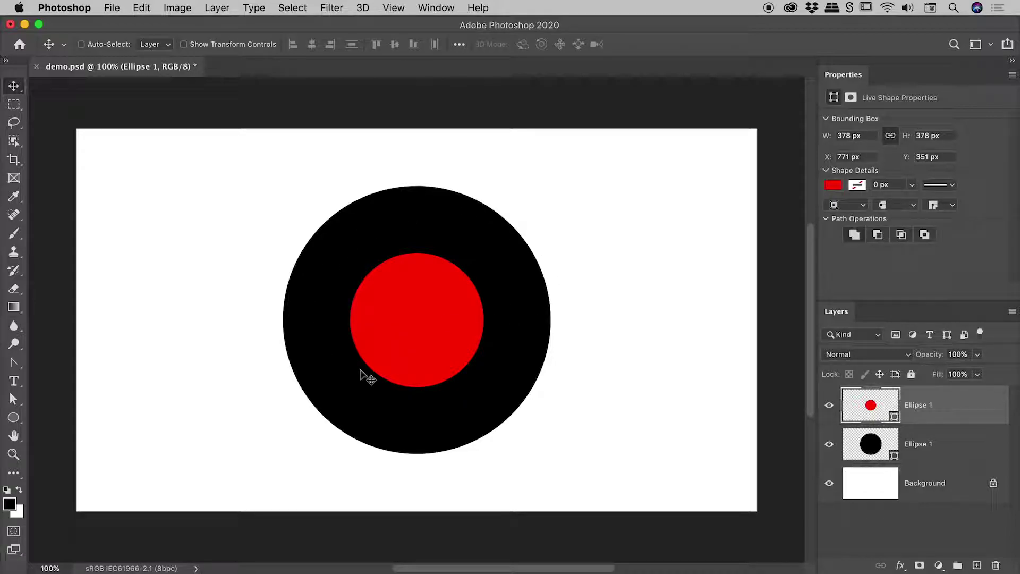
- In Illustrator, select the round-ended line and open Effect > Distort & Transform > Transform
key("super+Tab")
key("super+Tab")
key("super+Tab")
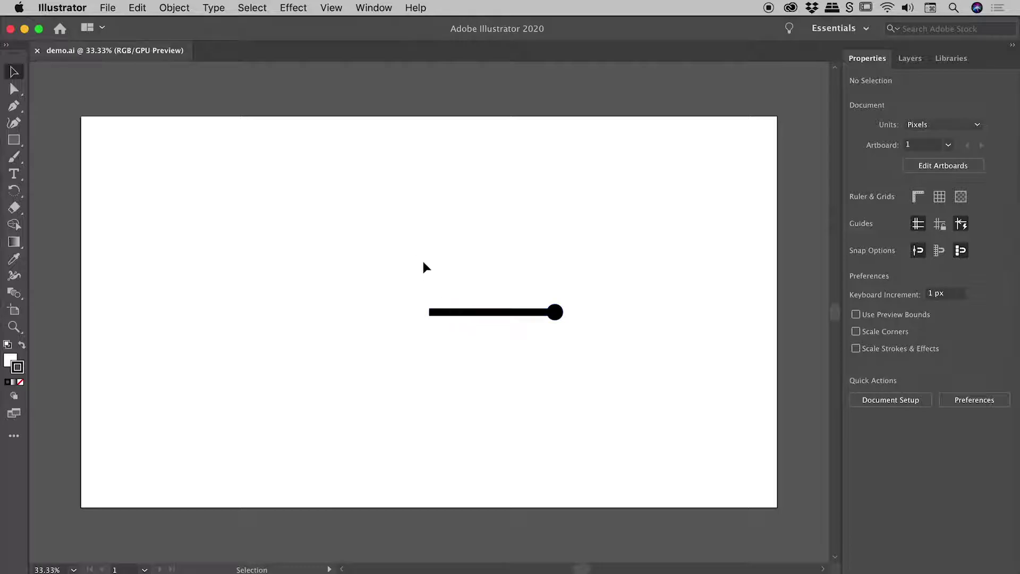
left_click(469, 314)
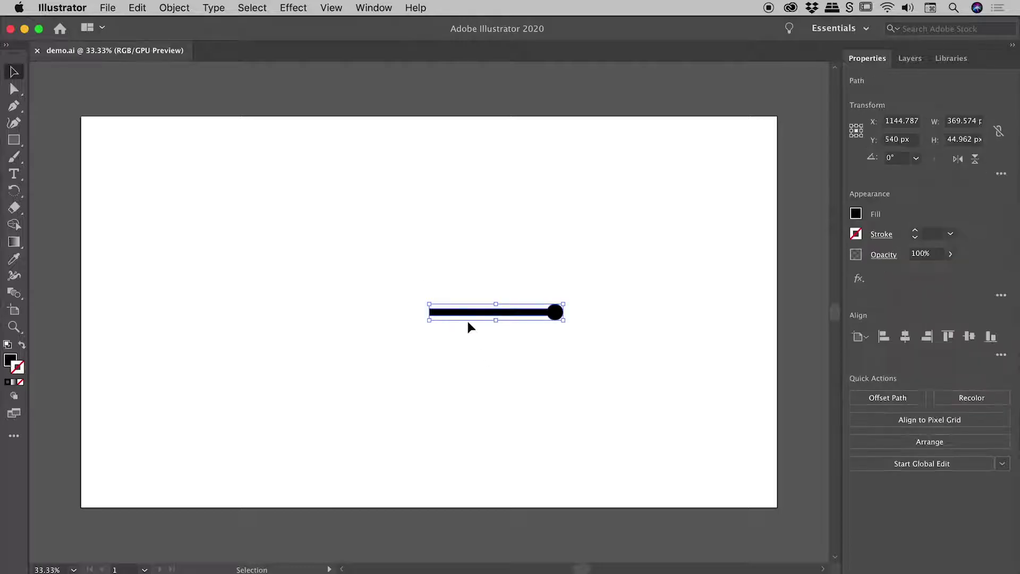
left_click(302, 12)
mouse_move(340, 137)
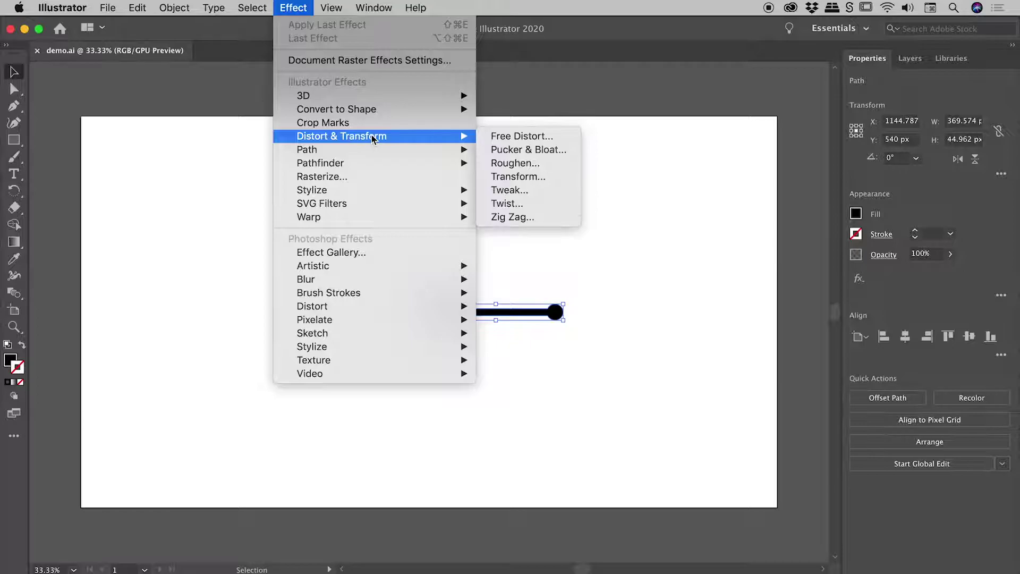
left_click(550, 177)
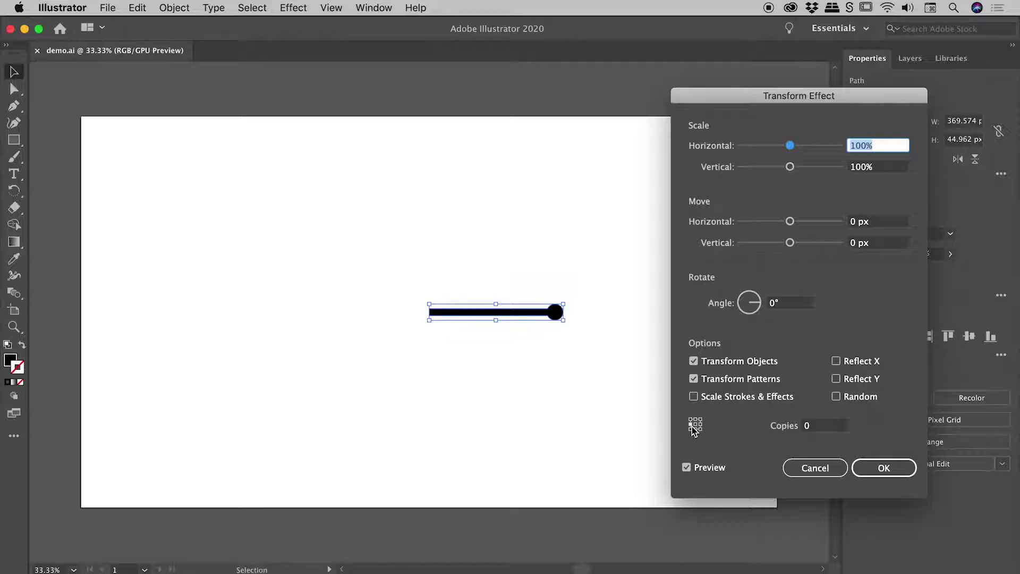
- Raise the copy count and bump the rotation angle to 8° to preview the fan
left_click(823, 427)
key("Up")
key("Up")
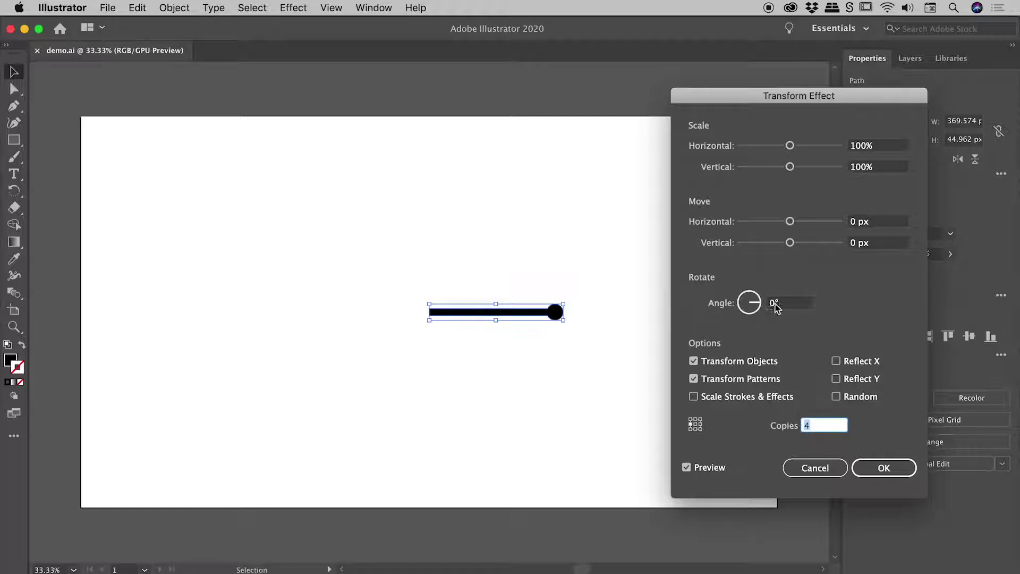
left_click(799, 308)
key("Up")
key("Up")
key("Up")
key("Up")
key("Up")
key("Up")
key("Up")
key("Up")
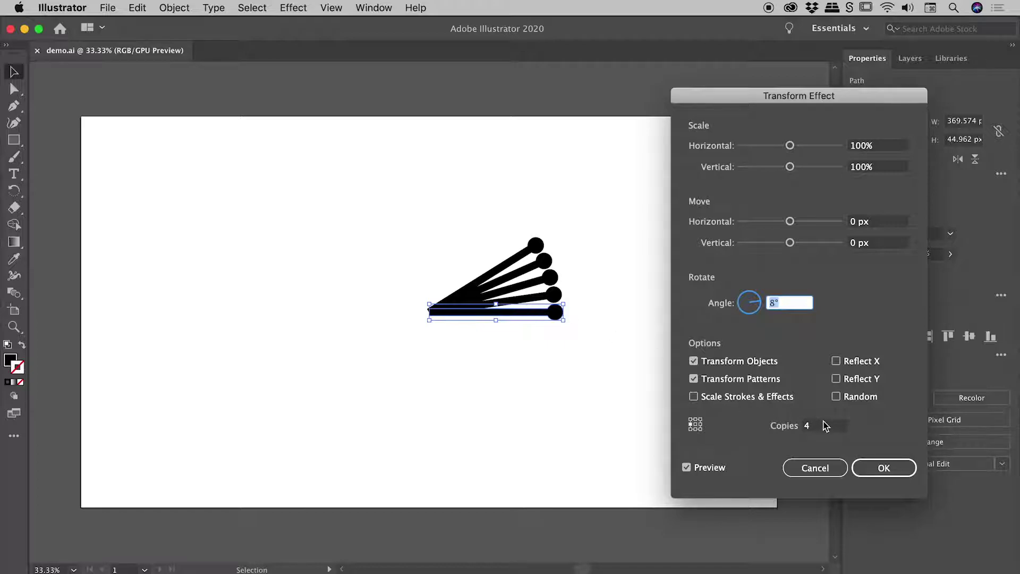
- Set Copies to 23 and nudge the rotation angle up to 16°
left_click(824, 425)
type("23")
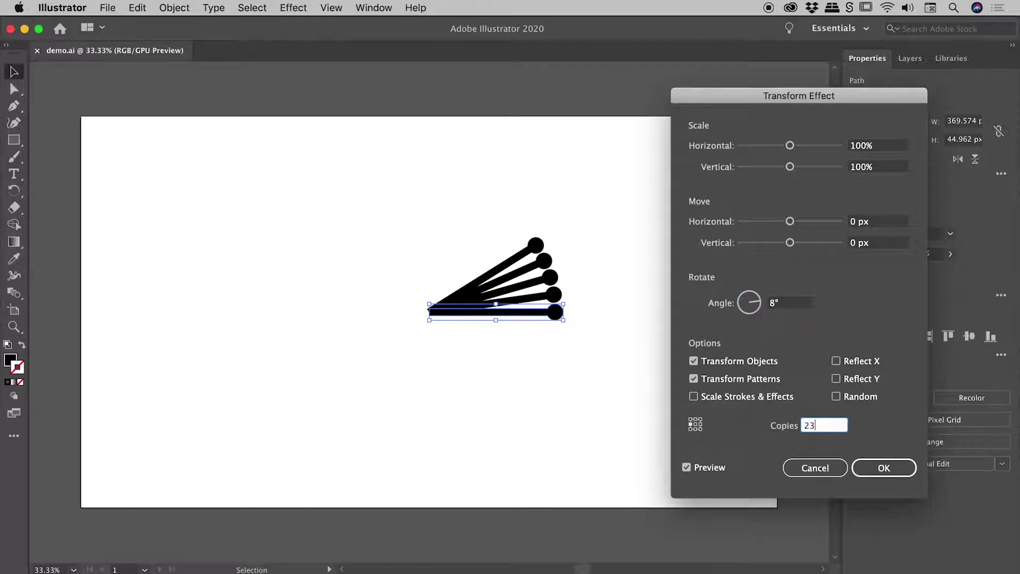
key("Tab")
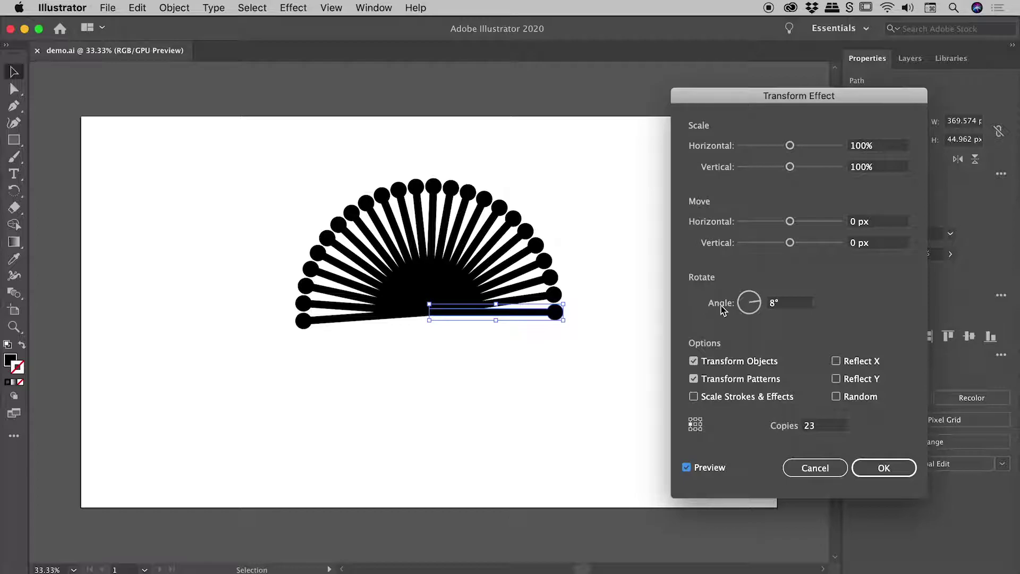
left_click(786, 305)
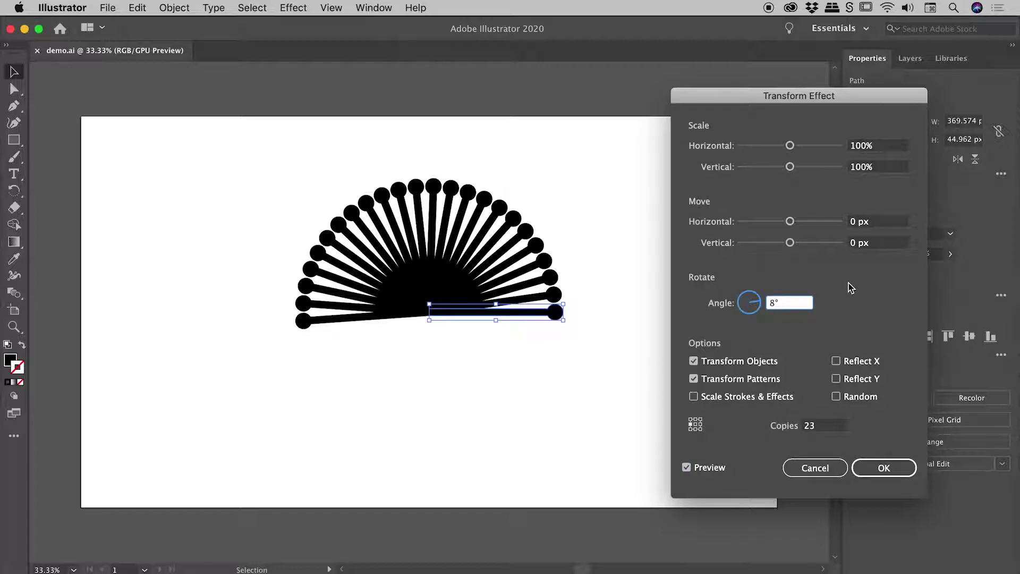
key("Up")
key("Up")
key("Up")
key("Up")
key("Up")
key("Up")
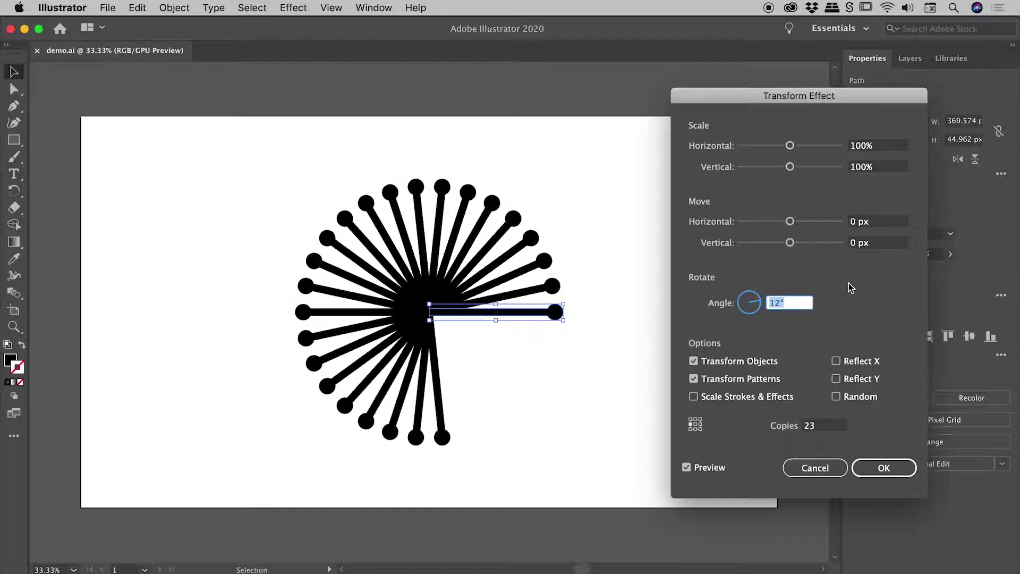
key("Up")
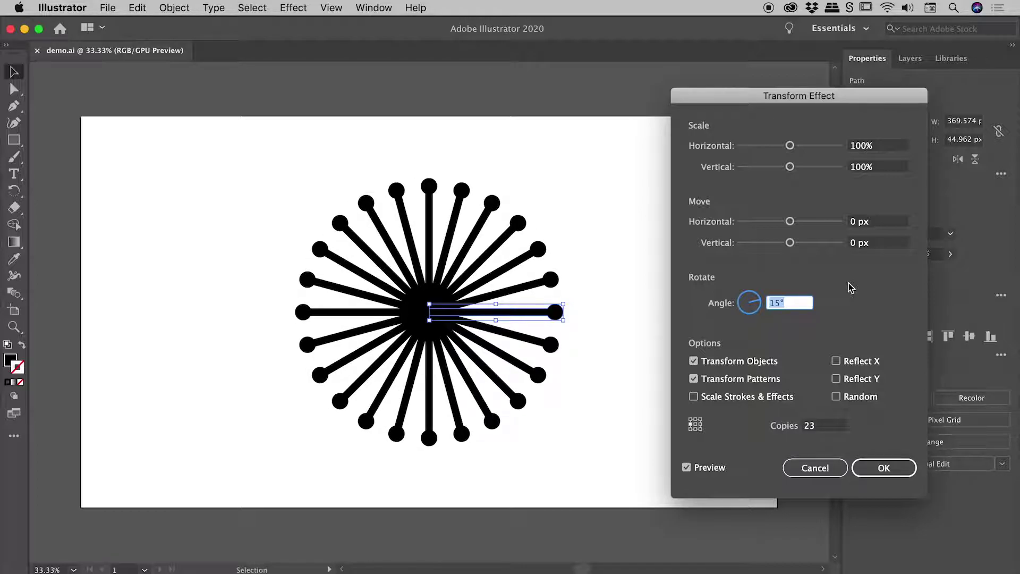
key("Up")
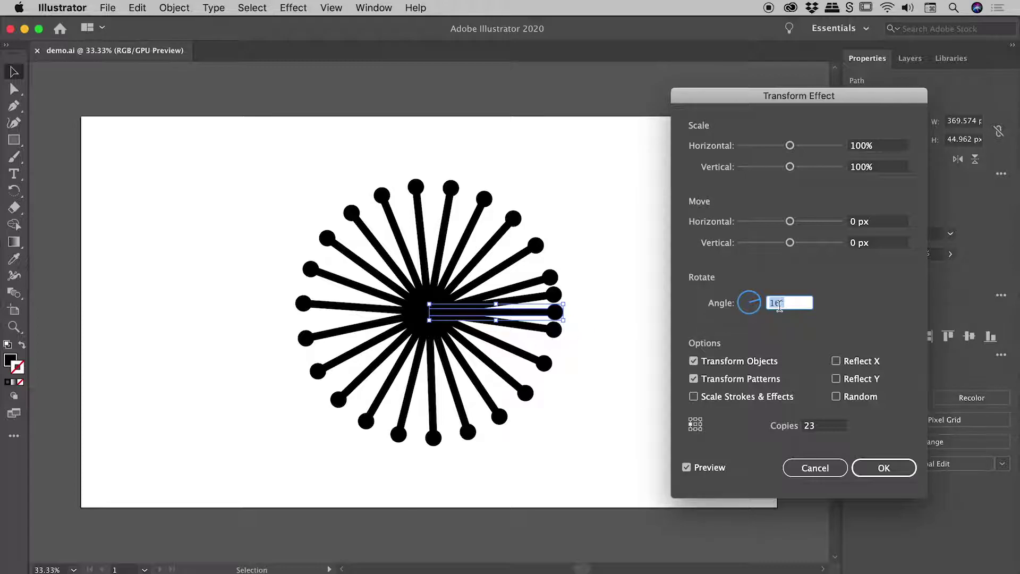
- Enter 360/23 as the rotation angle, giving 15.65°, and apply the transform effect
left_click(793, 301)
left_click_drag(793, 301, 732, 301)
type("360/23")
key("Tab")
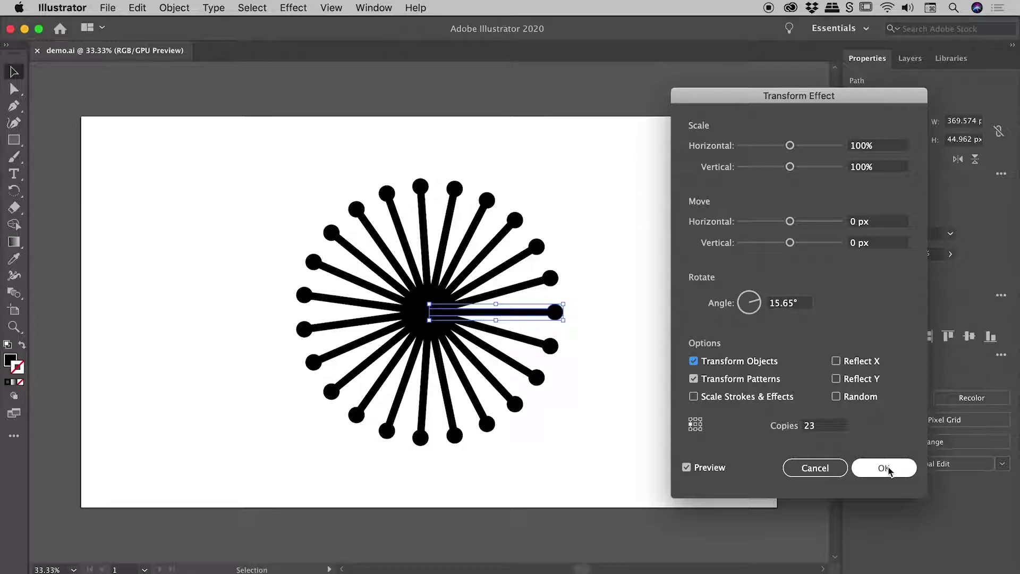
left_click(884, 468)
- Deselect the burst and zoom in to center it in the view
left_click(687, 338)
scroll(615, 349, "up", 3)
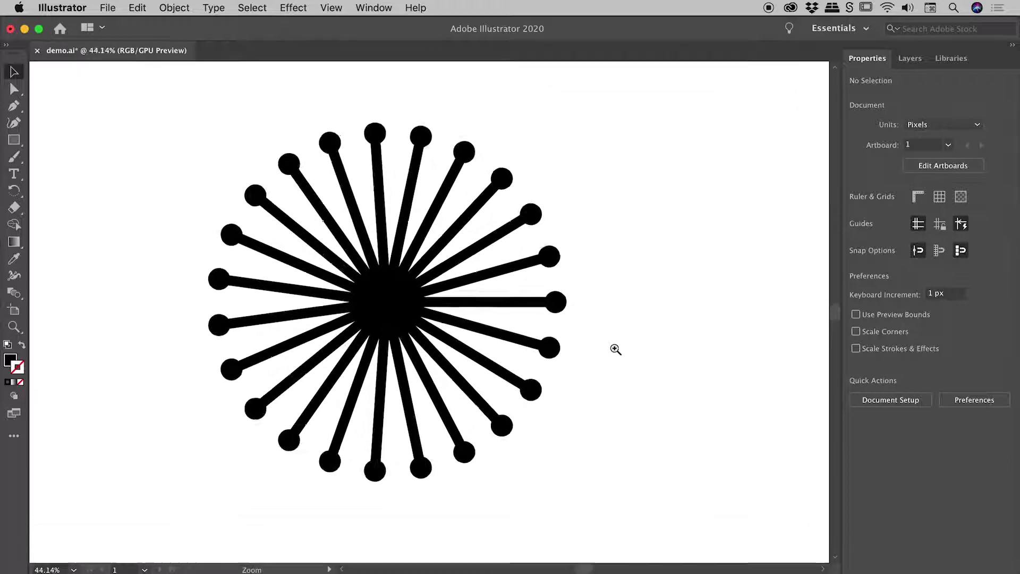
left_click_drag(567, 349, 615, 354)
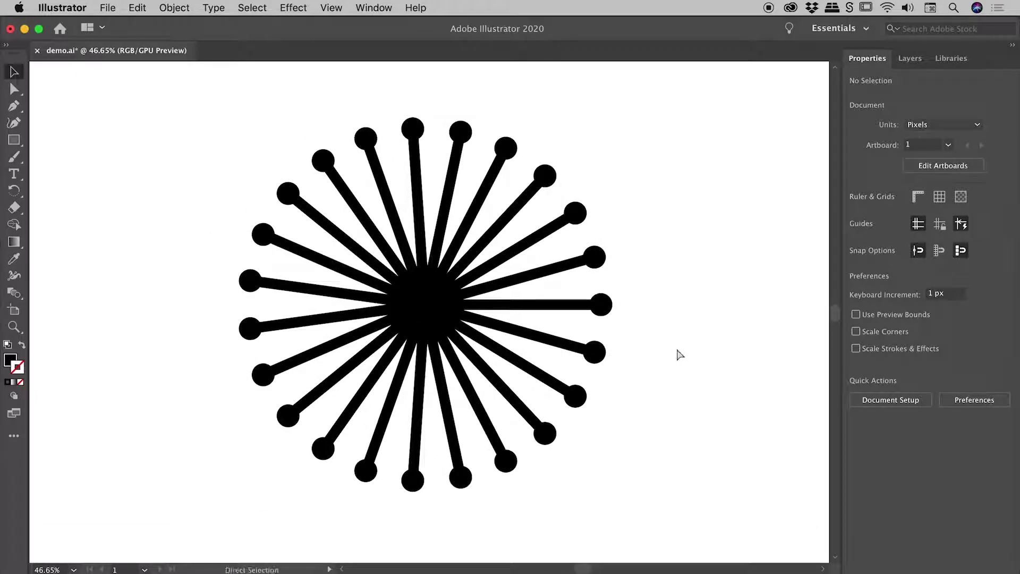
key("super+Tab")
key("super+Tab")
key("super+Tab")
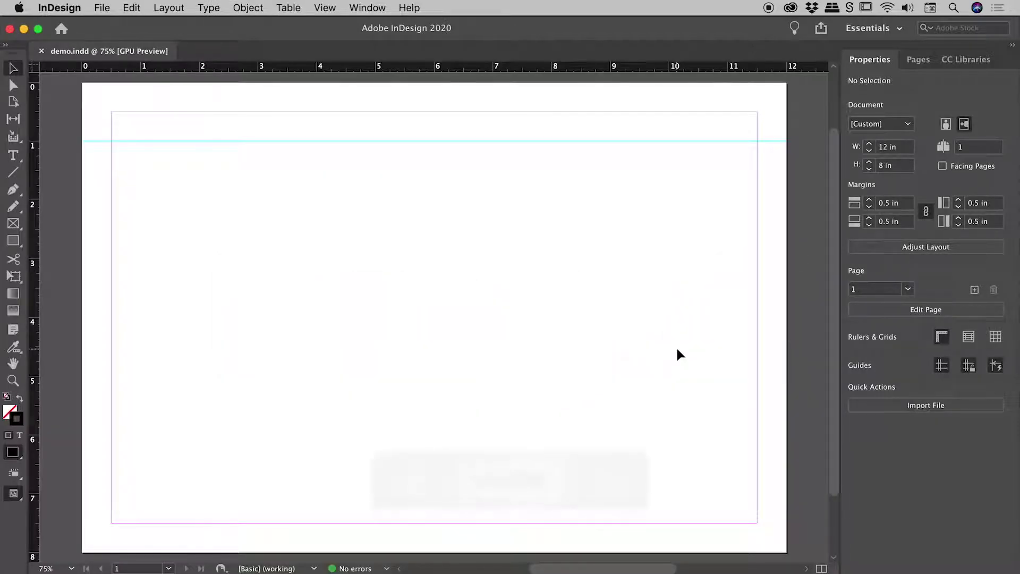
- Select the horizontal guide at Y 1 in near the top of the page
left_click(507, 134)
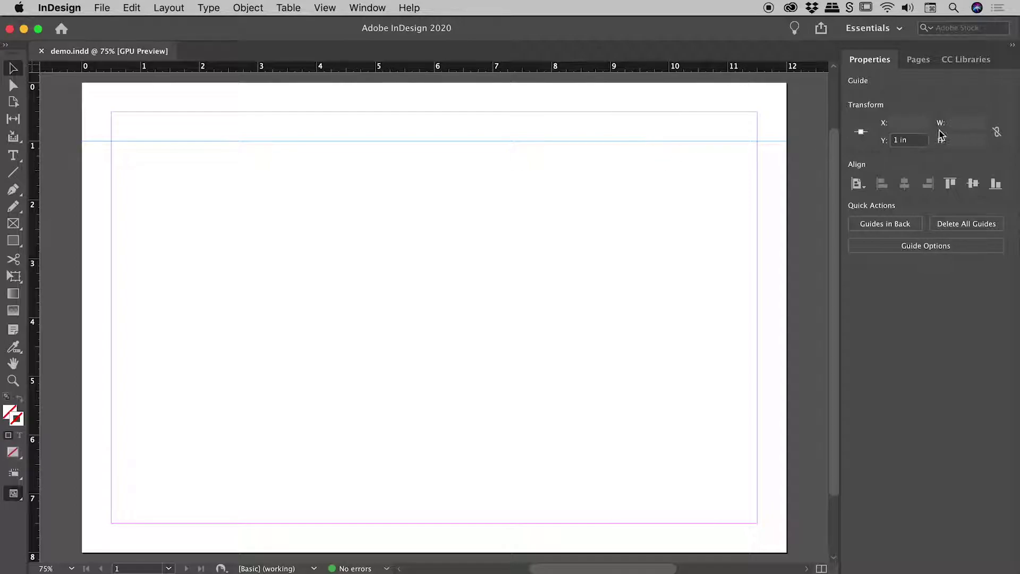
- Append +50mm to the guide's 1 in Y value, moving it to 2.9685 in
left_click(898, 140)
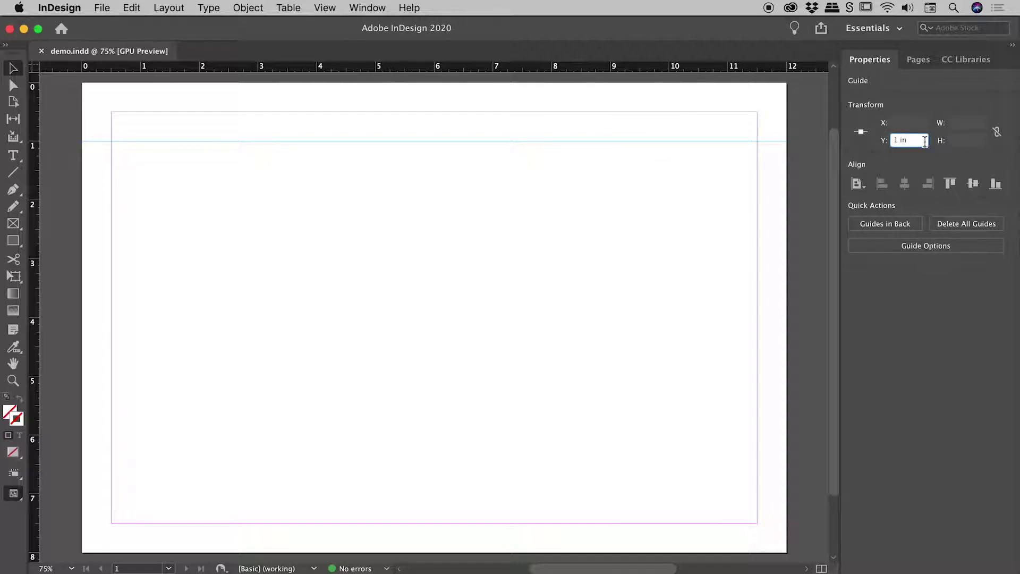
type("+50mm")
key("Return")
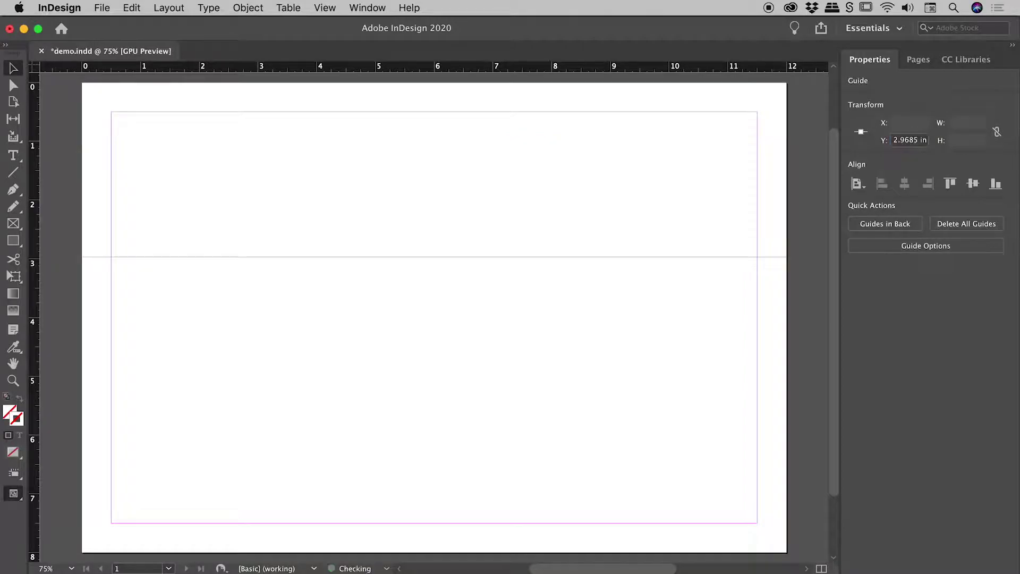
left_click_drag(465, 145, 555, 324)
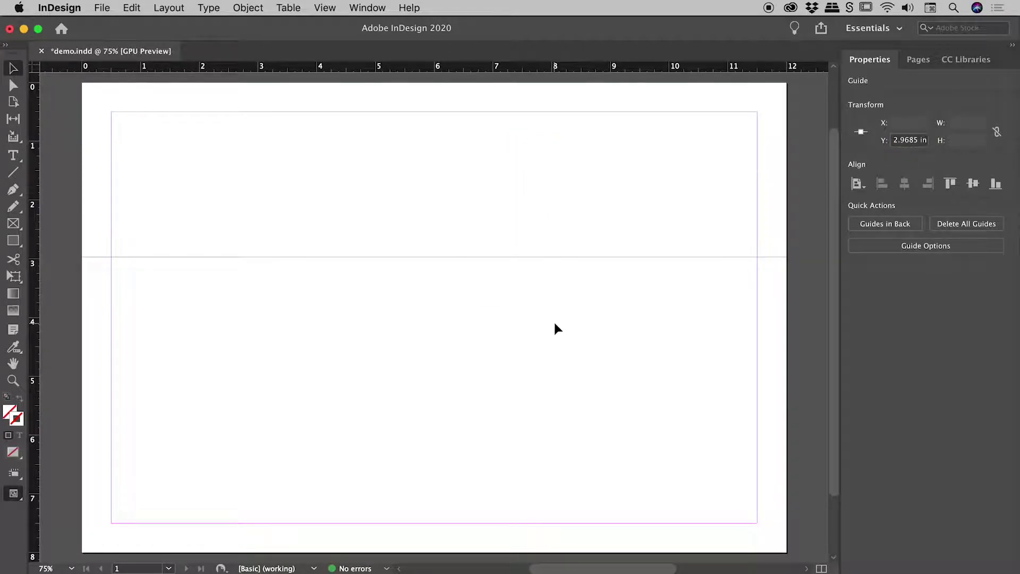
left_click(913, 139)
key("super+a")
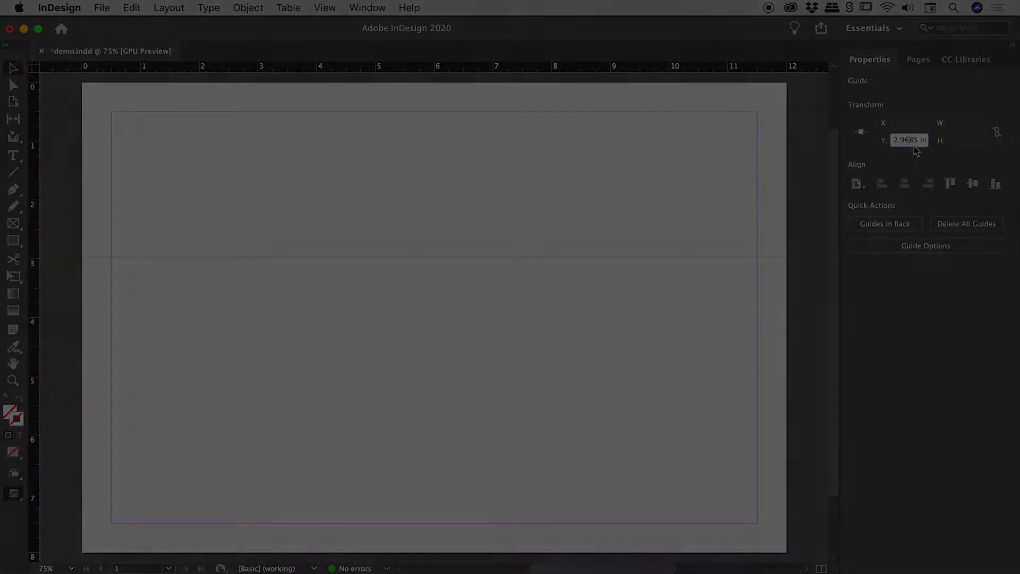